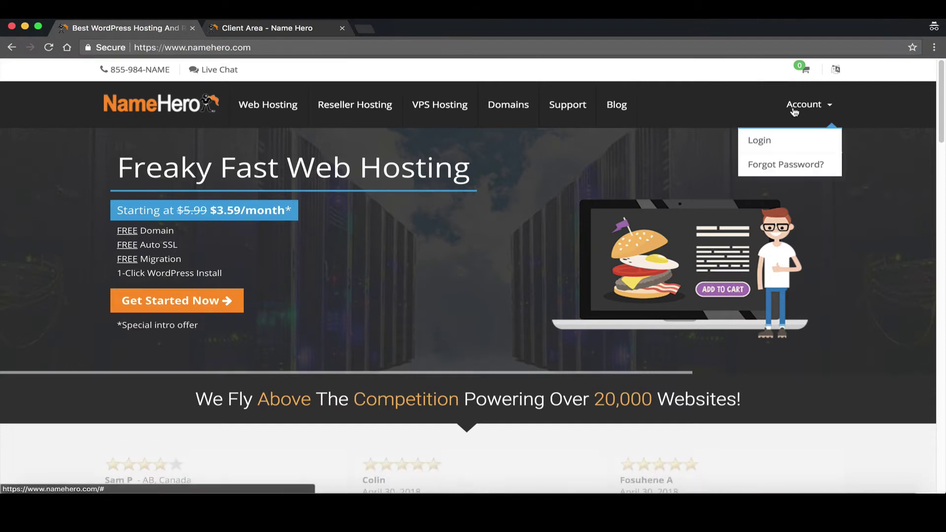
Step: Log in to the client area with email and password, then enter the six-digit authenticator code
{"action": "left_click", "coordinate": [243, 29]}
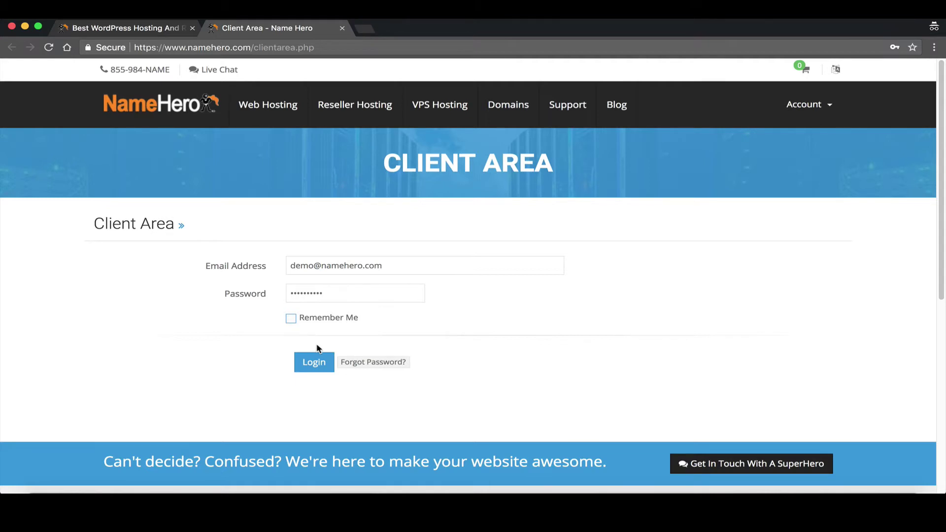
{"action": "left_click", "coordinate": [301, 364]}
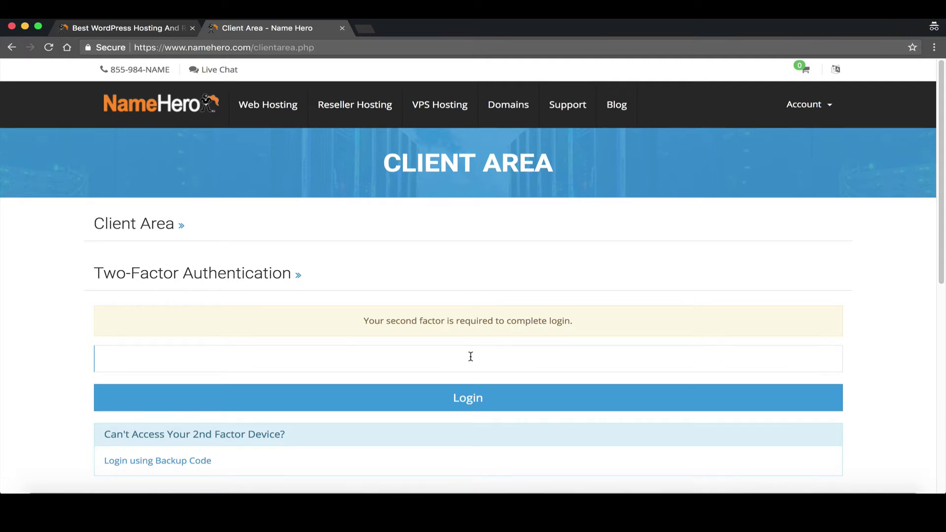
Step: Submit the authenticator code to finish the two-factor login and reach the dashboard
{"action": "left_click", "coordinate": [482, 394]}
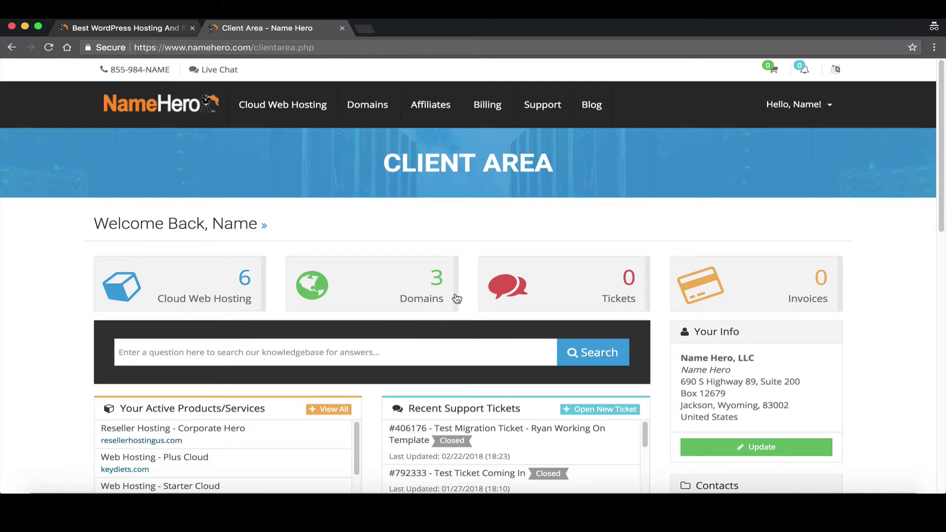
Step: Open Security Settings from the account menu and review the two-factor and Single Sign-On settings
{"action": "left_click", "coordinate": [815, 122]}
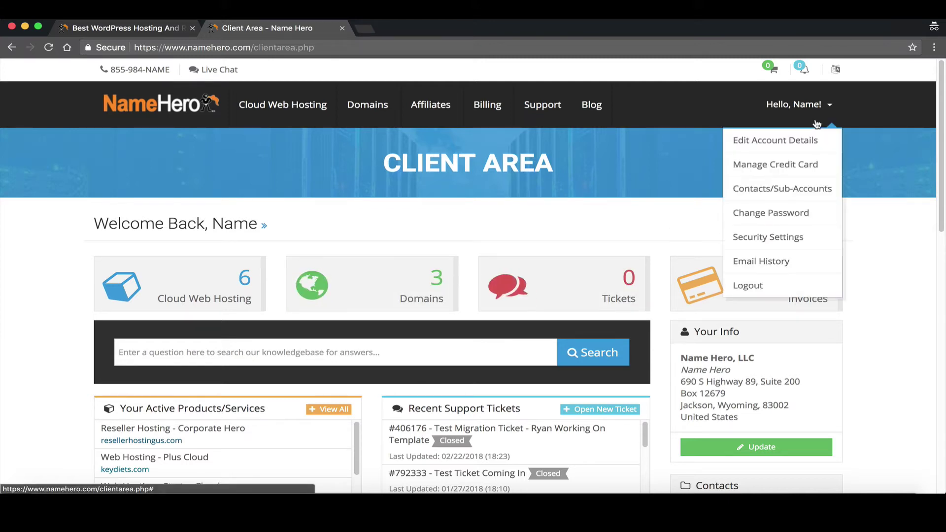
{"action": "left_click", "coordinate": [786, 237]}
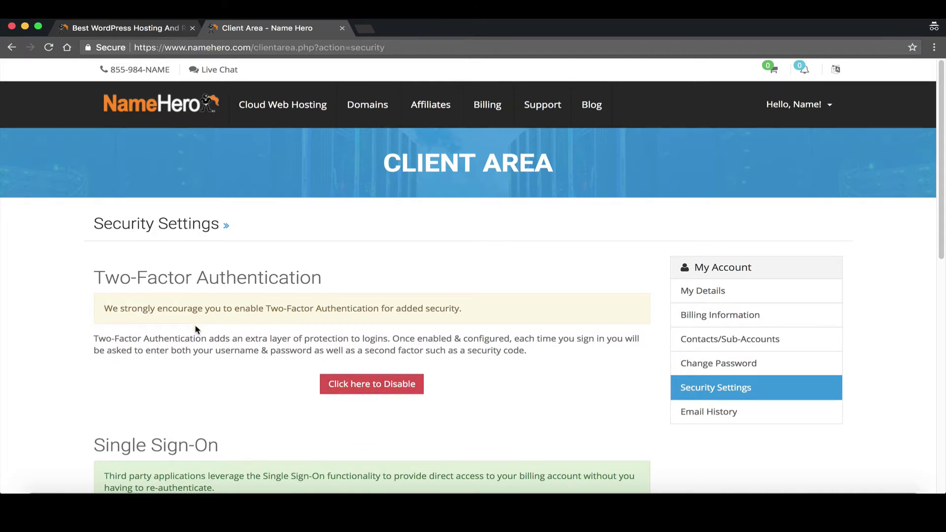
{"action": "scroll", "coordinate": [292, 335], "scroll_direction": "down", "scroll_amount": 2}
{"action": "scroll", "coordinate": [291, 335], "scroll_direction": "down", "scroll_amount": 5}
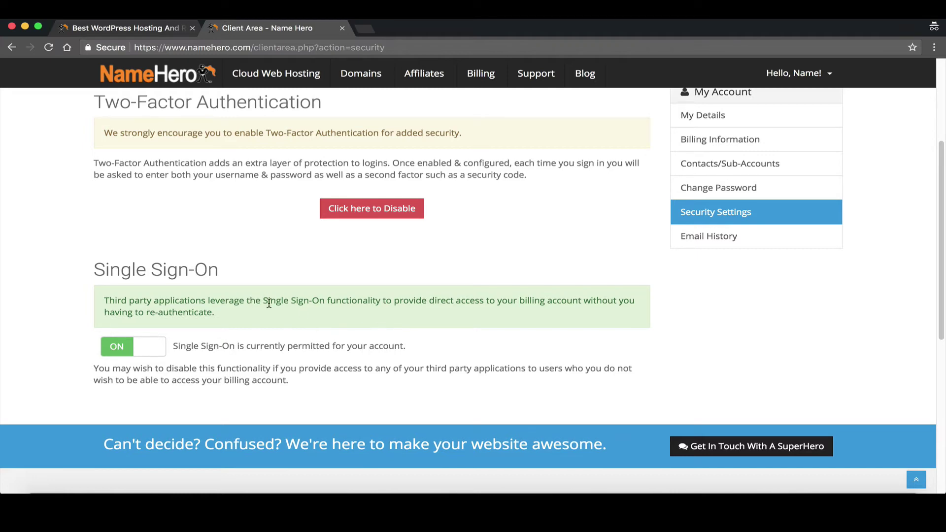
{"action": "scroll", "coordinate": [271, 311], "scroll_direction": "up", "scroll_amount": 5}
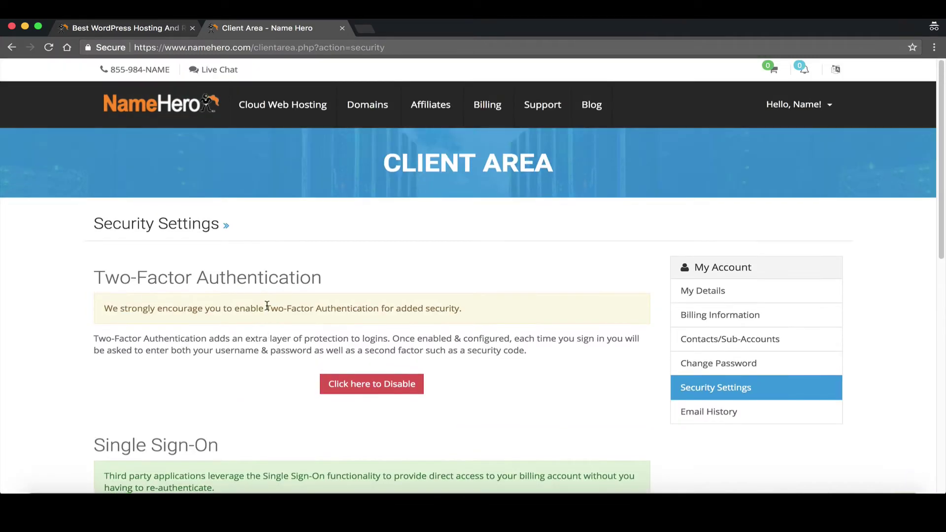
{"action": "left_click", "coordinate": [796, 122]}
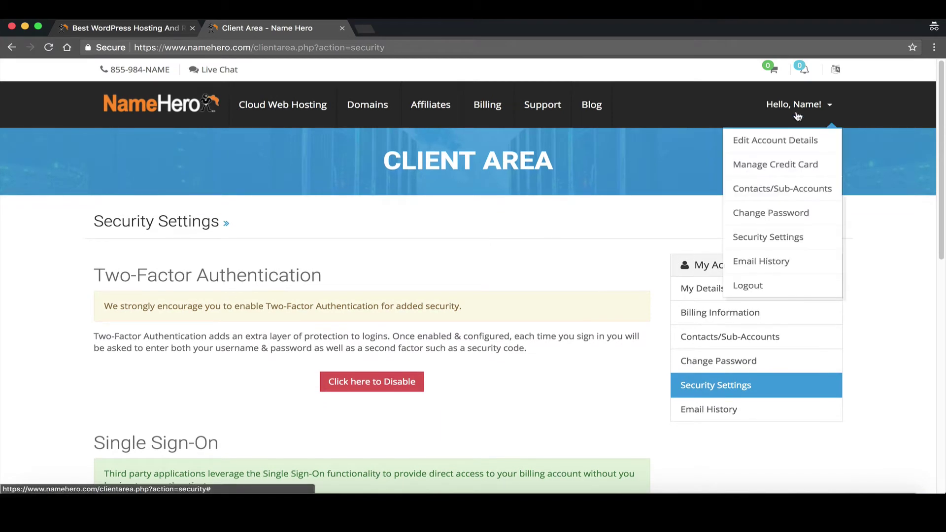
{"action": "left_click", "coordinate": [764, 189]}
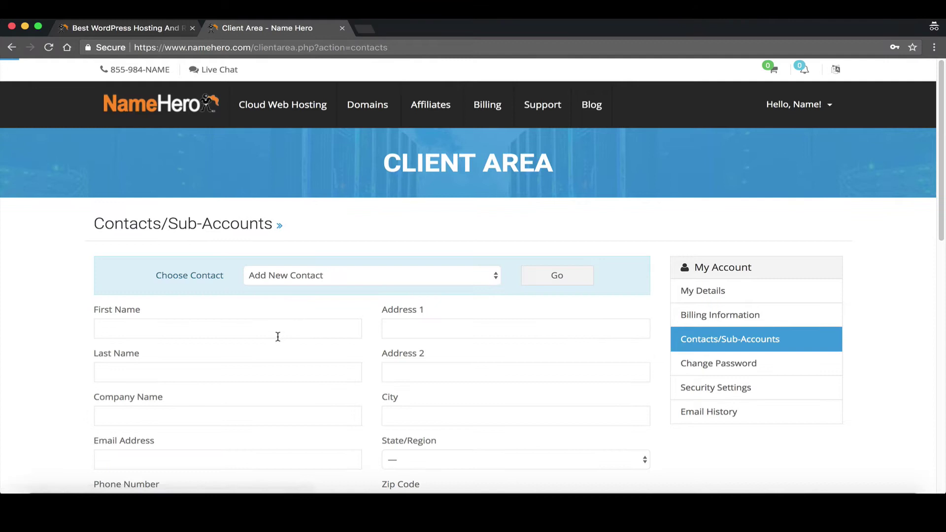
{"action": "scroll", "coordinate": [277, 328], "scroll_direction": "down", "scroll_amount": 10}
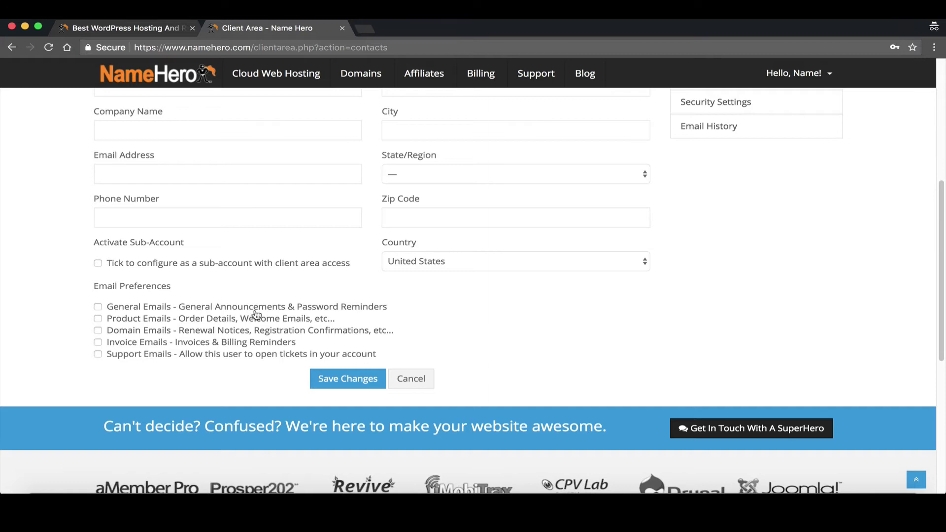
{"action": "scroll", "coordinate": [148, 228], "scroll_direction": "up", "scroll_amount": 1}
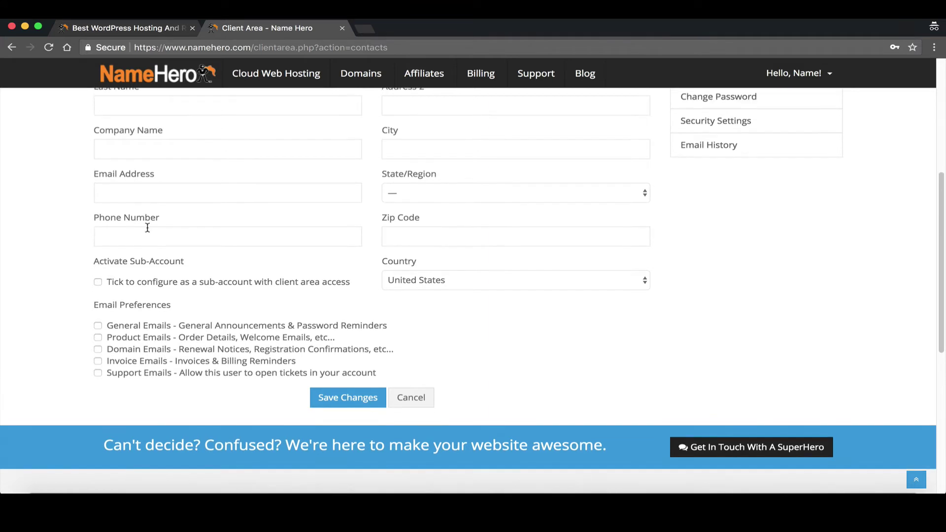
{"action": "scroll", "coordinate": [147, 228], "scroll_direction": "up", "scroll_amount": 5}
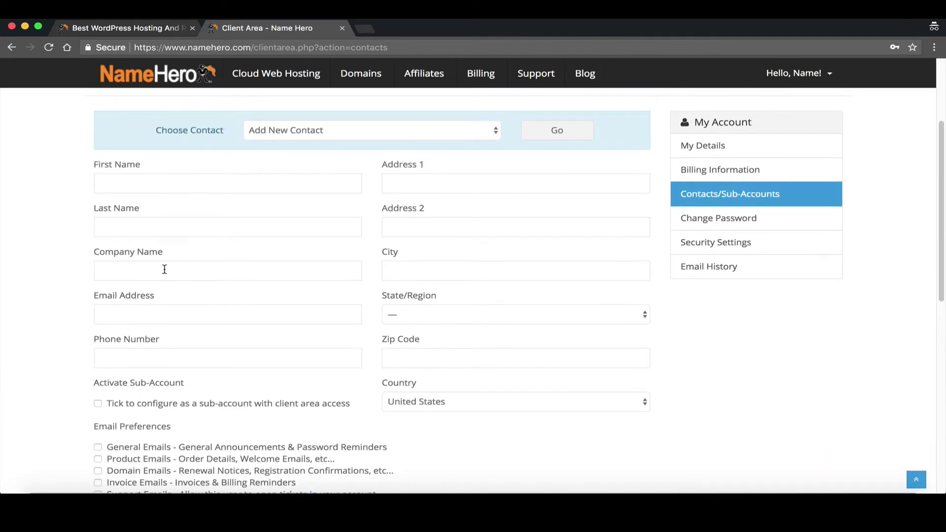
{"action": "scroll", "coordinate": [164, 269], "scroll_direction": "up", "scroll_amount": 6}
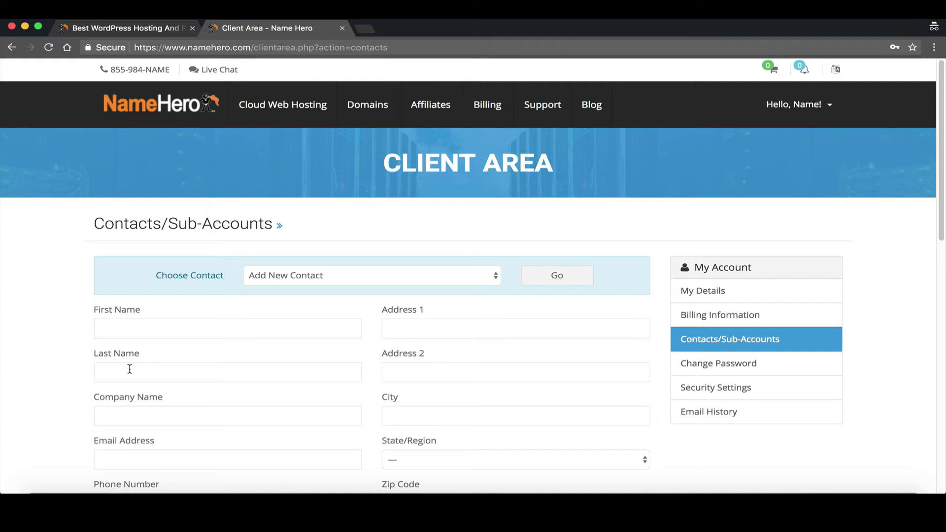
{"action": "left_click", "coordinate": [739, 392]}
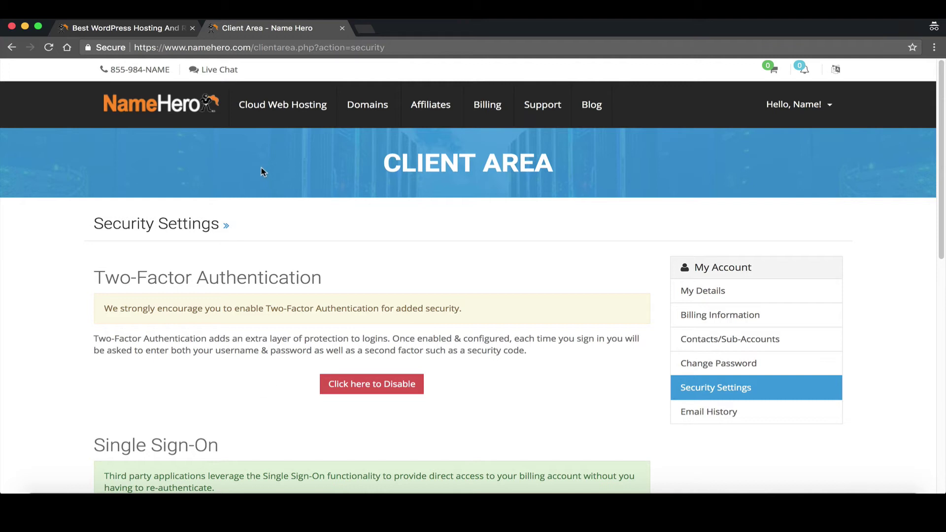
Step: Go to Cloud Web Hosting > My Services and log into the Basic Plus account's cPanel
{"action": "mouse_move", "coordinate": [266, 118]}
{"action": "left_click", "coordinate": [250, 141]}
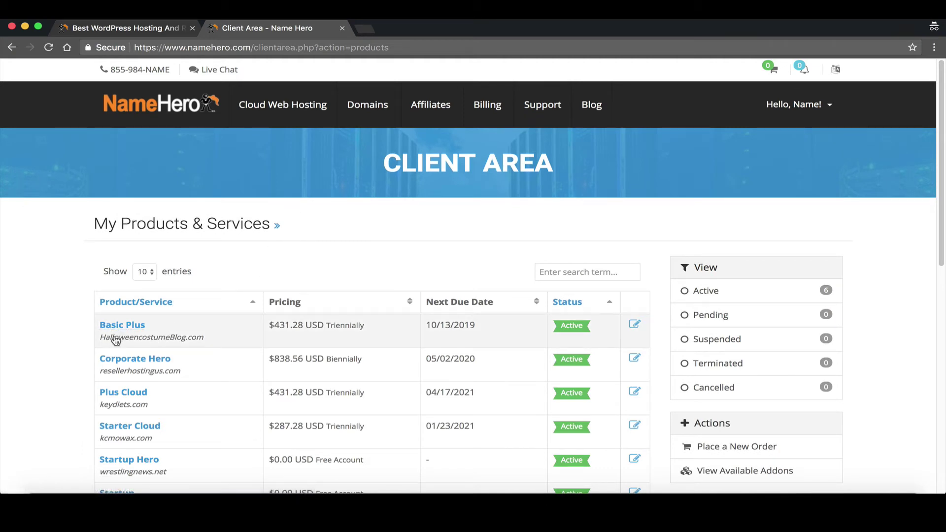
{"action": "left_click", "coordinate": [137, 327]}
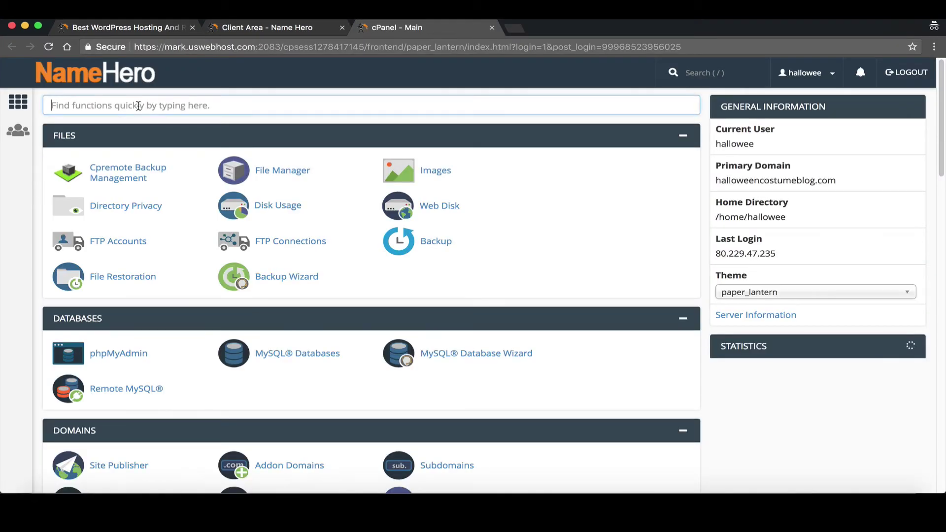
Step: Search 'two' in cPanel, open Two-Factor Authentication and start its Set Up
{"action": "type", "text": "t"}
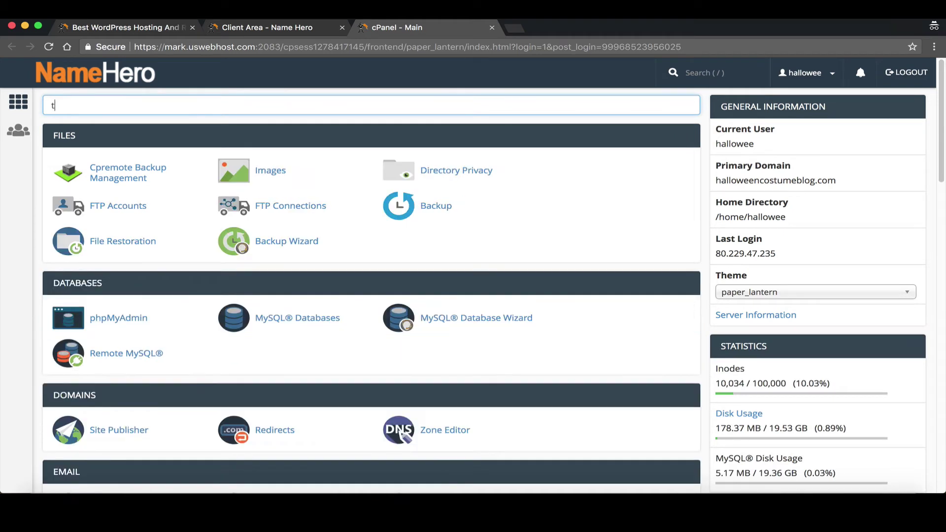
{"action": "type", "text": "wo"}
{"action": "left_click", "coordinate": [172, 170]}
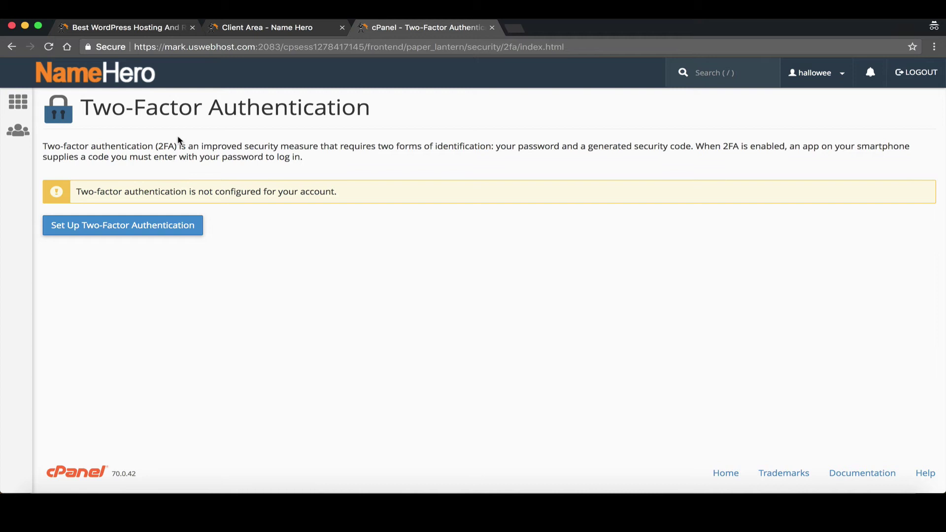
{"action": "left_click", "coordinate": [116, 224]}
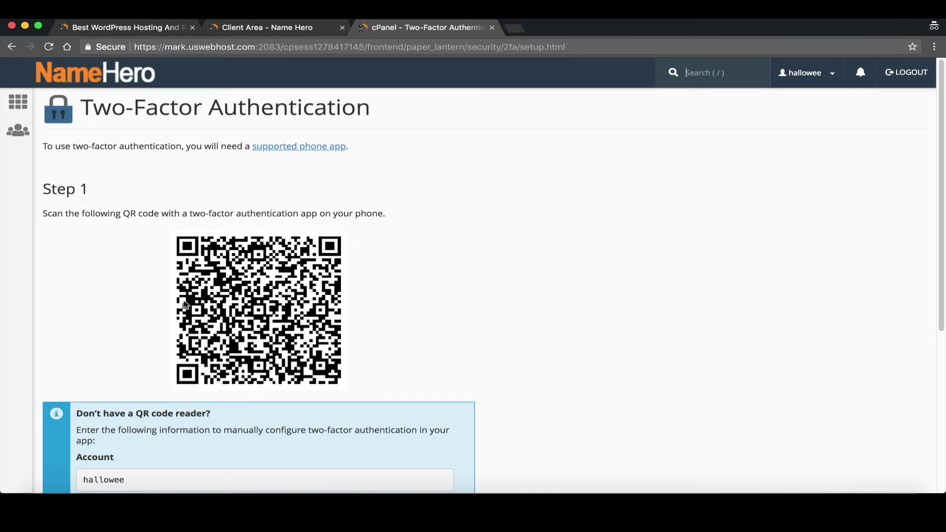
Step: Scan the QR code, enter the app's six-digit security code and configure two-factor authentication
{"action": "mouse_move", "coordinate": [340, 298]}
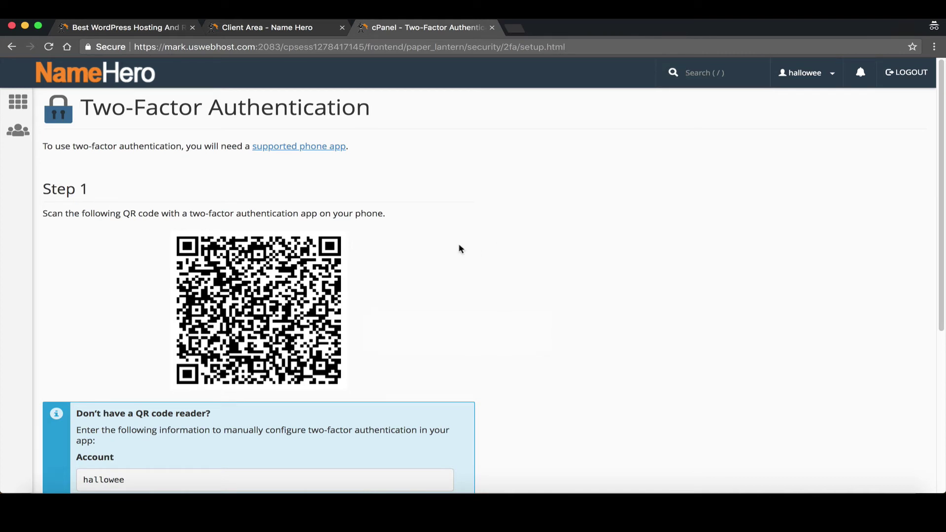
{"action": "mouse_move", "coordinate": [460, 249]}
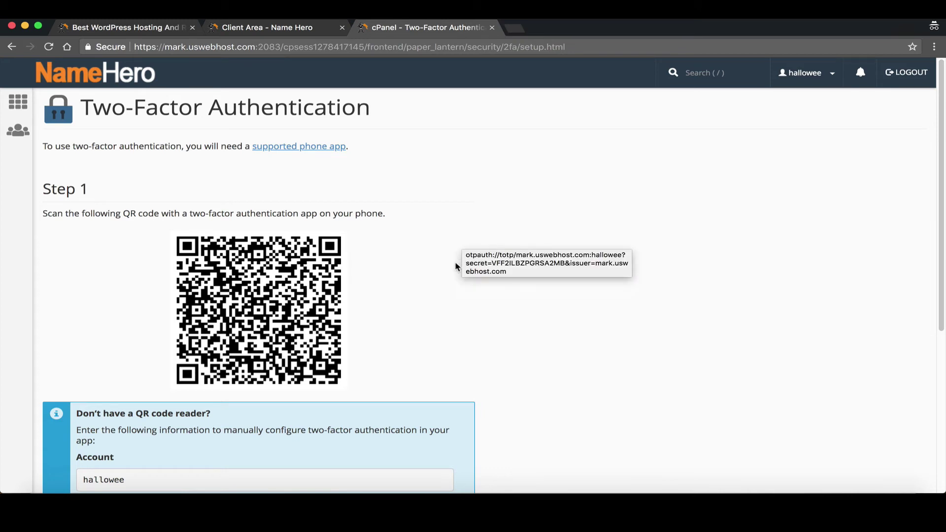
{"action": "scroll", "coordinate": [95, 332], "scroll_direction": "down", "scroll_amount": 5}
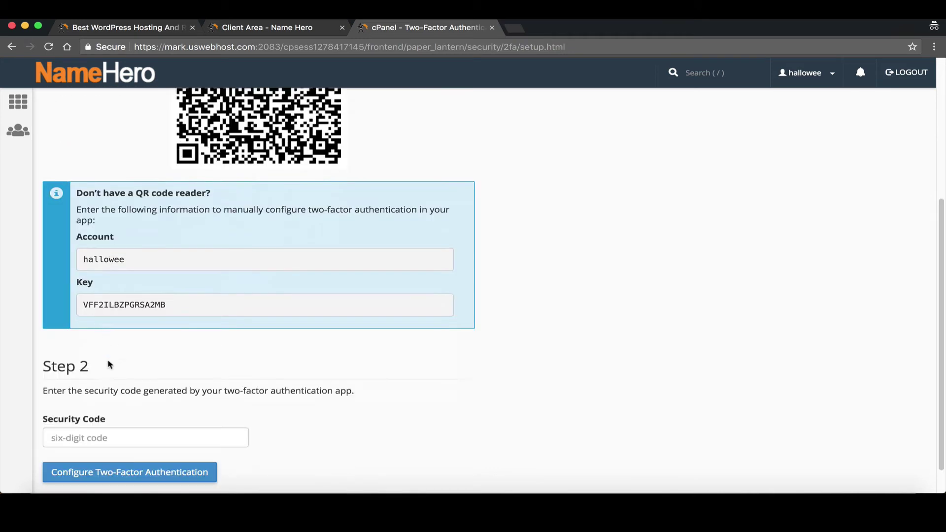
{"action": "left_click", "coordinate": [82, 432]}
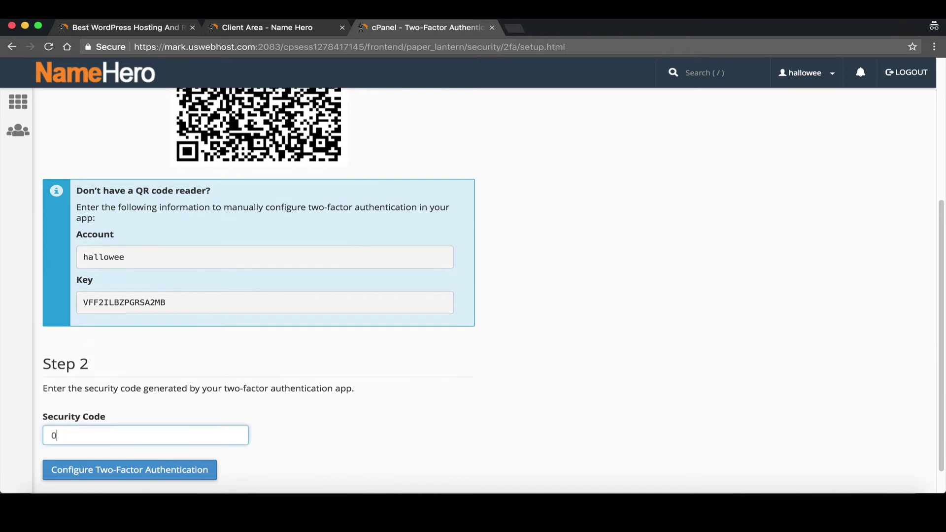
{"action": "left_click_drag", "start_coordinate": [210, 193], "coordinate": [83, 193]}
{"action": "left_click_drag", "start_coordinate": [118, 219], "coordinate": [163, 237]}
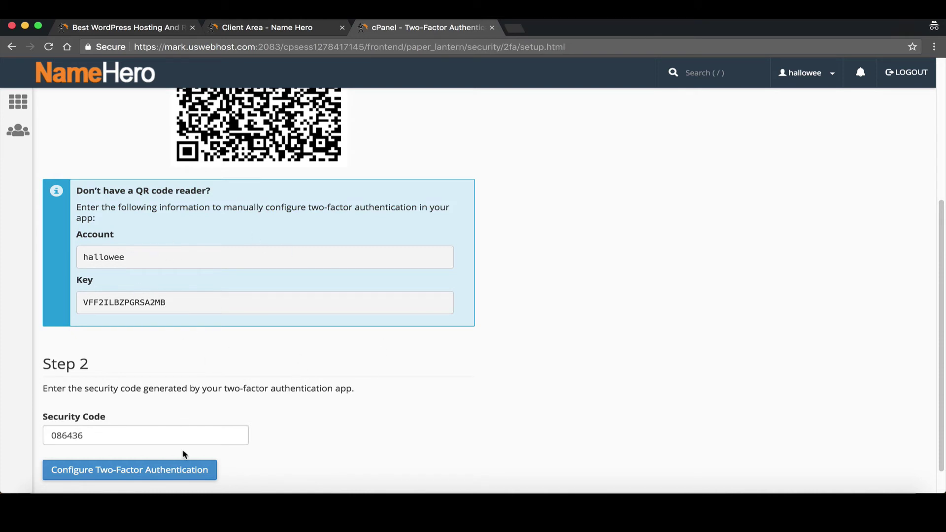
{"action": "left_click", "coordinate": [177, 469]}
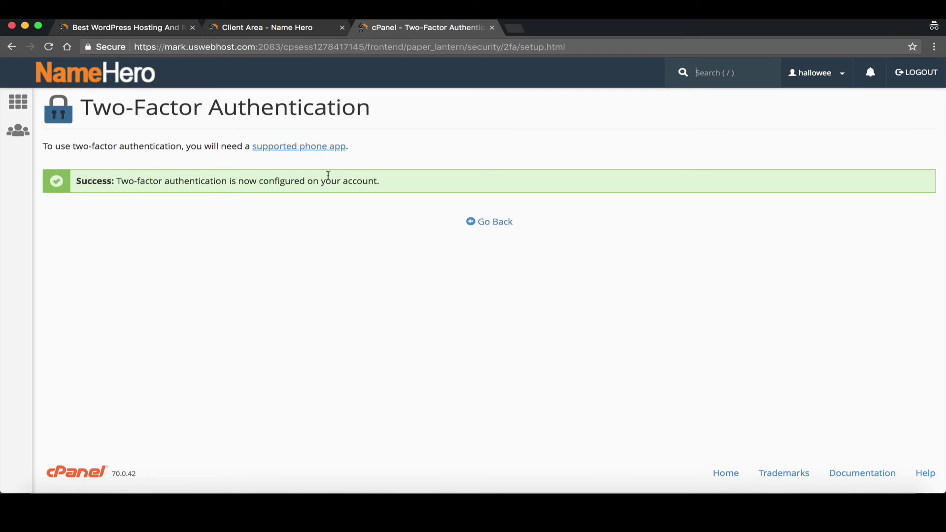
Step: Read the supported phone apps documentation, then return to cPanel's Two-Factor Authentication overview
{"action": "left_click", "coordinate": [265, 148]}
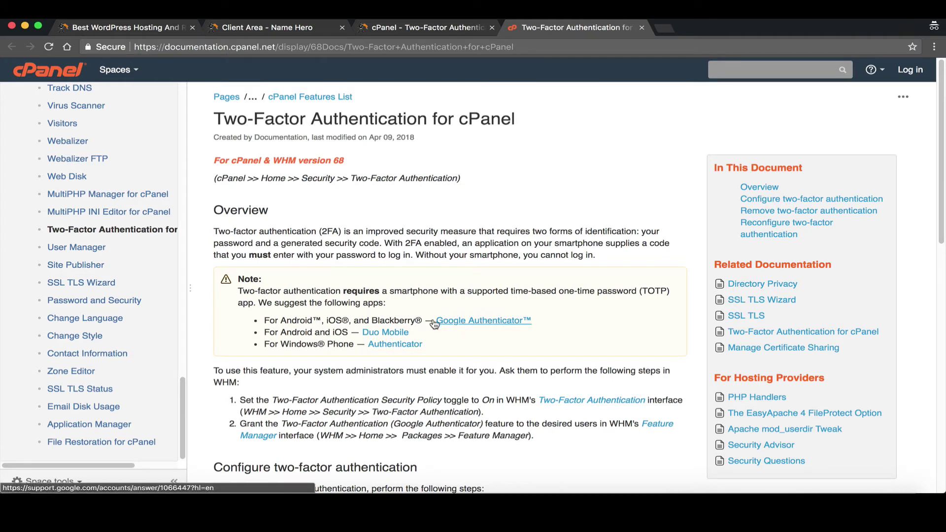
{"action": "left_click_drag", "start_coordinate": [351, 345], "coordinate": [296, 344]}
{"action": "left_click", "coordinate": [264, 343]}
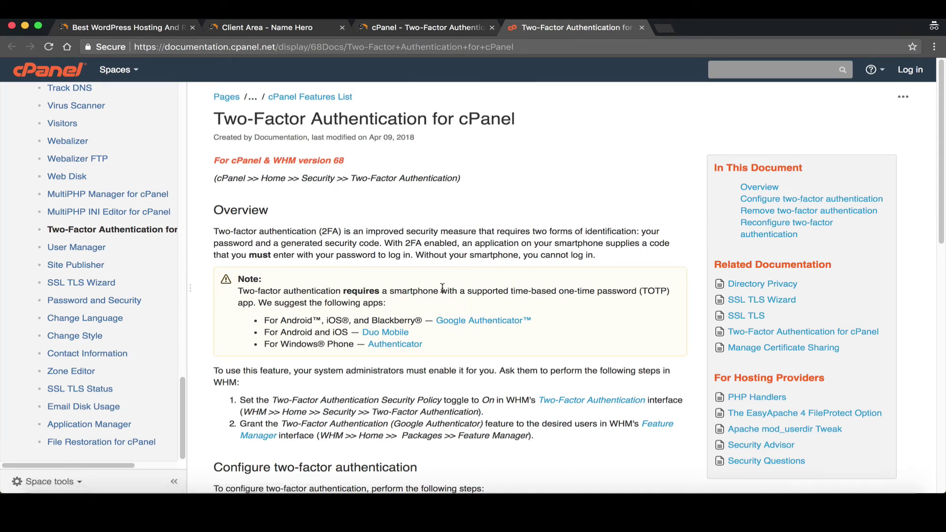
{"action": "left_click", "coordinate": [425, 27]}
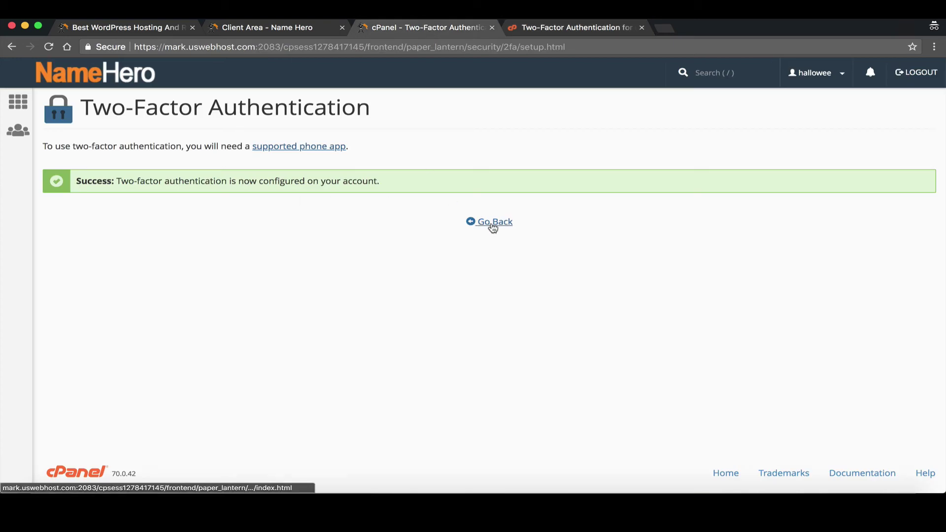
{"action": "left_click", "coordinate": [501, 225]}
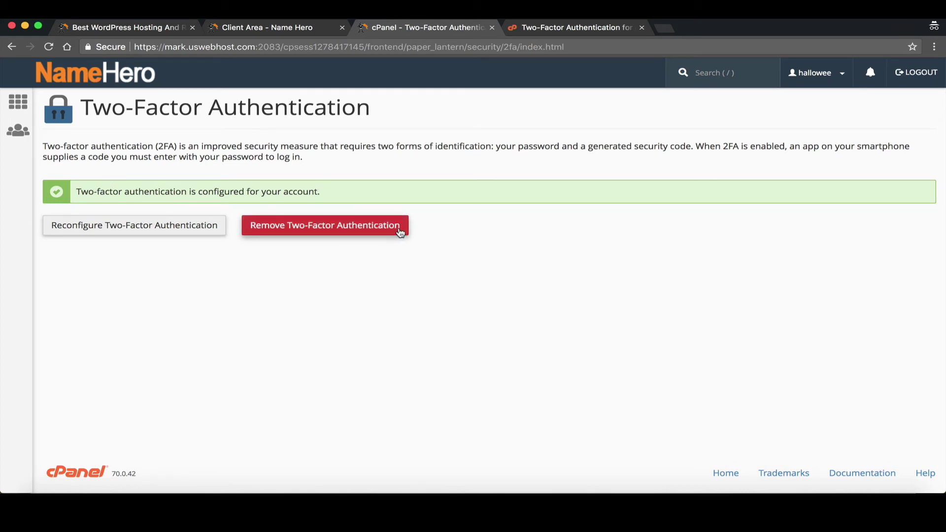
Step: Remove two-factor authentication from the cPanel account and confirm the removal
{"action": "left_click", "coordinate": [400, 231]}
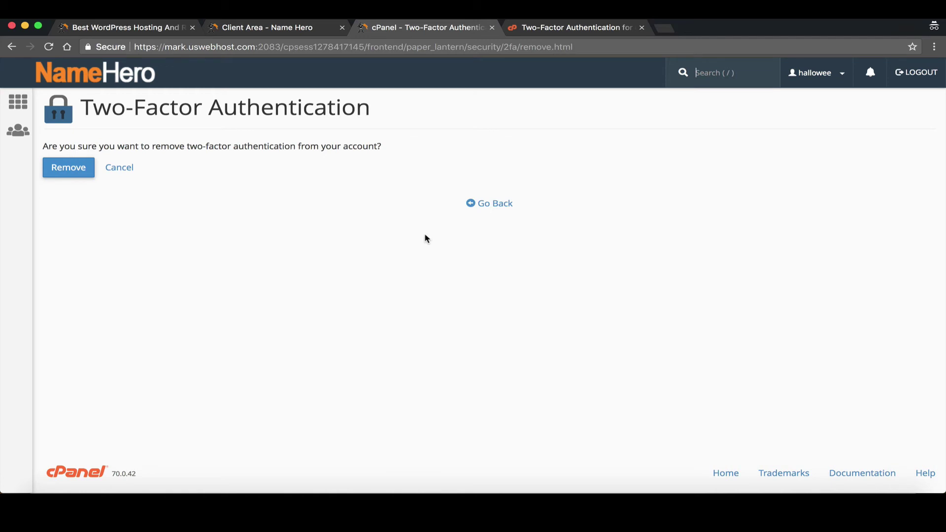
{"action": "left_click", "coordinate": [70, 167]}
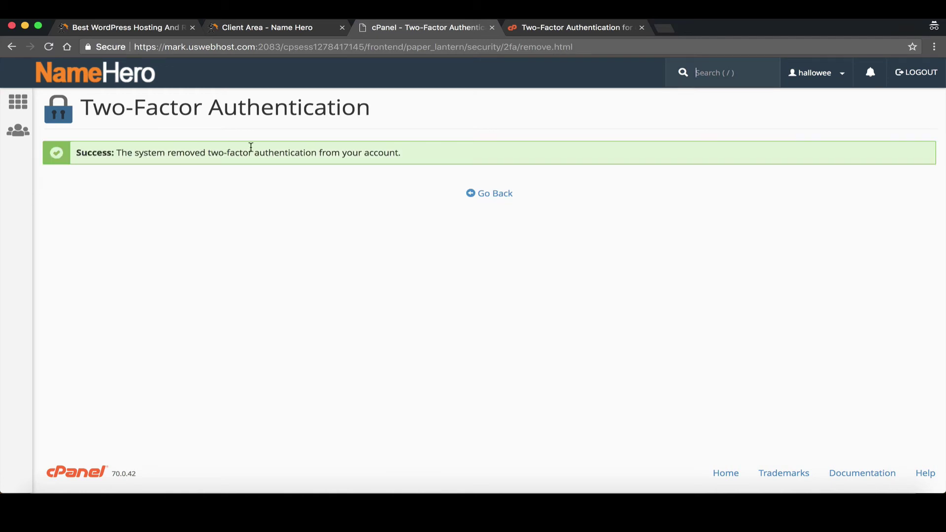
{"action": "left_click", "coordinate": [481, 194]}
Step: Reopen the two-factor Set Up page to view the QR code, then return to cPanel home
{"action": "left_click", "coordinate": [105, 227]}
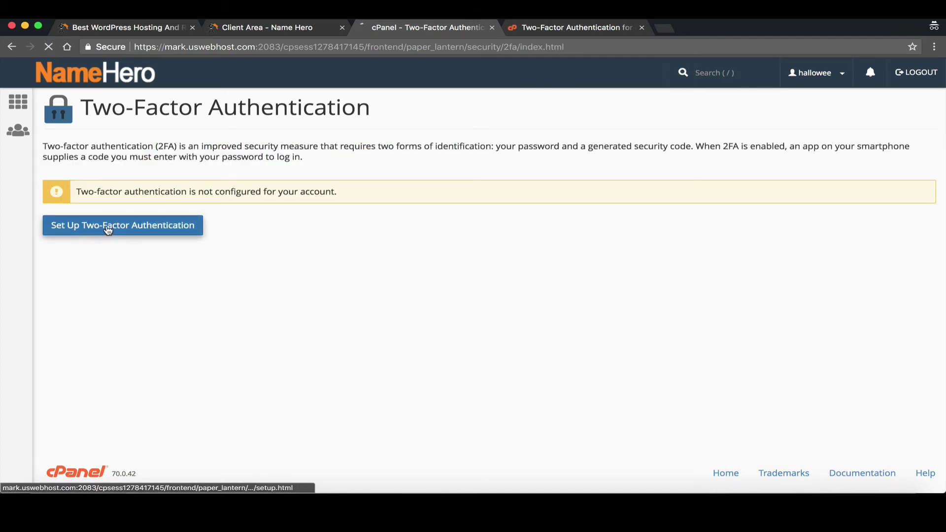
{"action": "scroll", "coordinate": [206, 234], "scroll_direction": "down", "scroll_amount": 2}
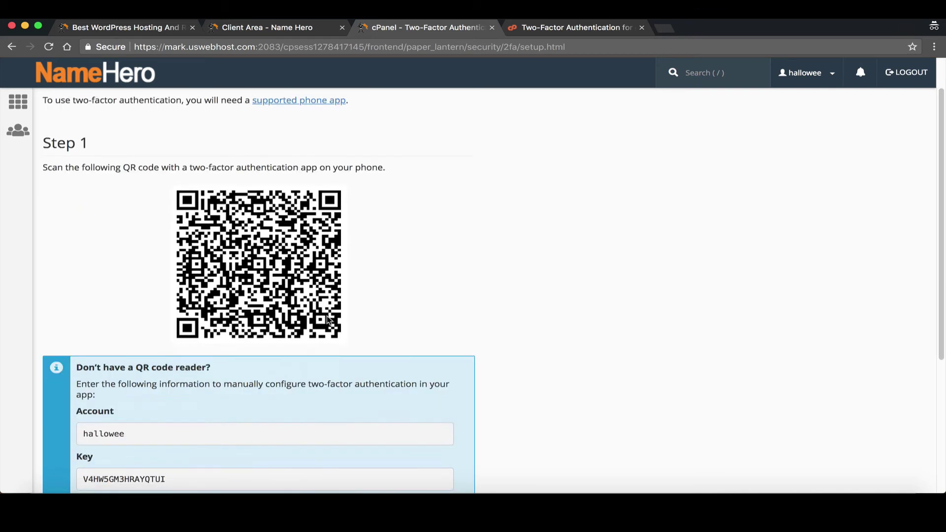
{"action": "scroll", "coordinate": [290, 272], "scroll_direction": "down", "scroll_amount": 5}
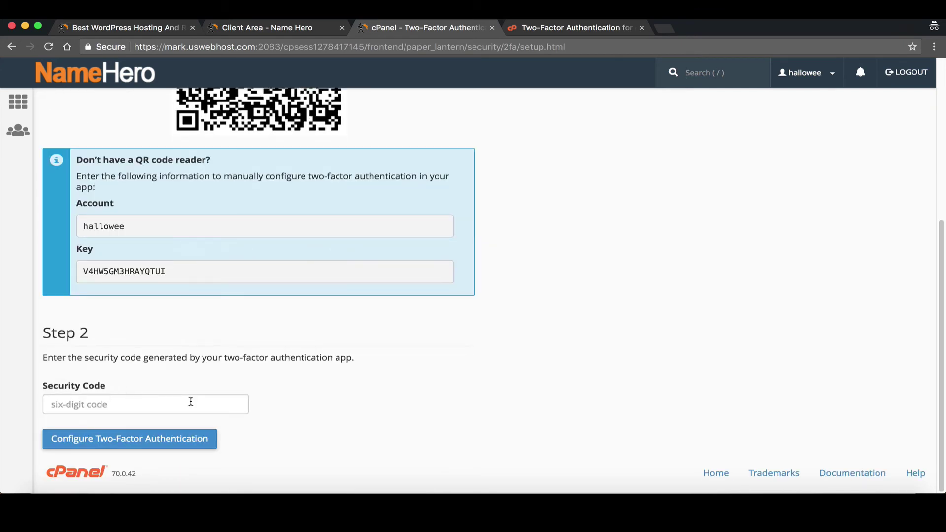
{"action": "scroll", "coordinate": [177, 350], "scroll_direction": "up", "scroll_amount": 5}
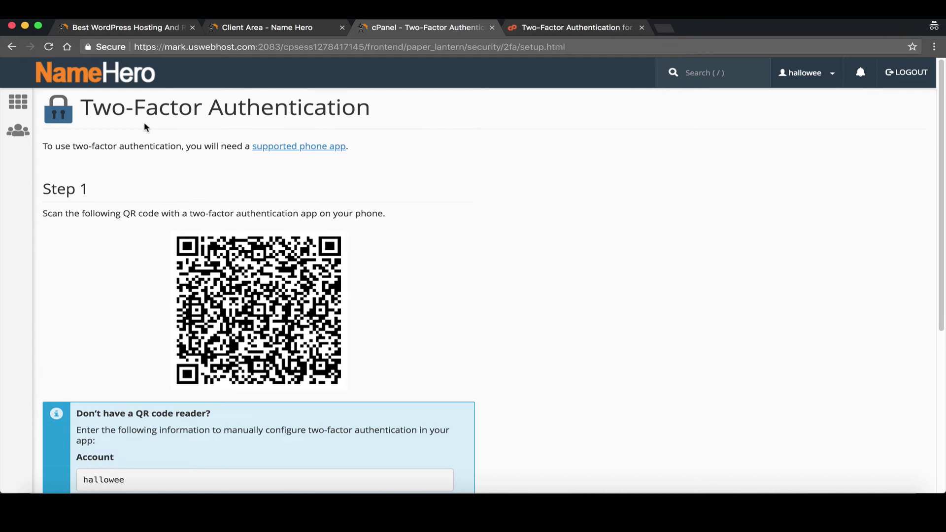
{"action": "left_click", "coordinate": [150, 80]}
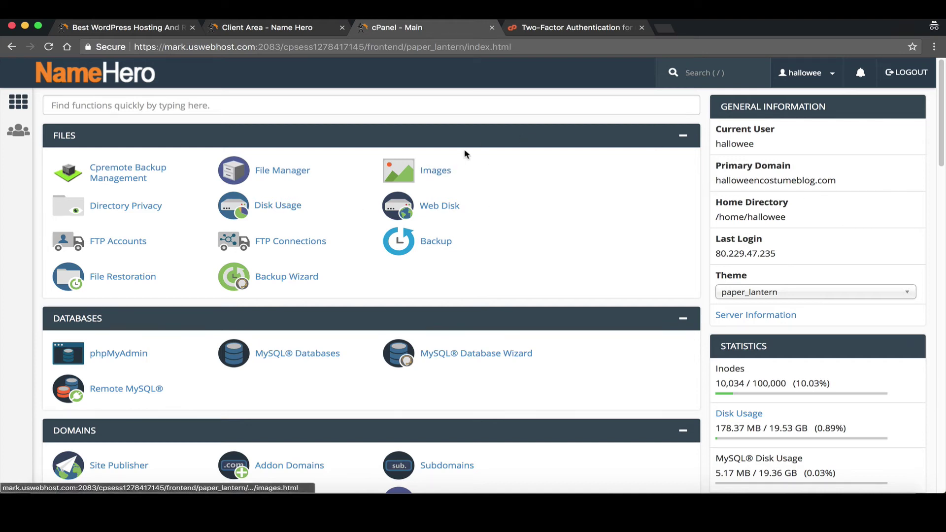
Step: Close the cPanel and documentation tabs and log in to WHM for the Corporate Hero package
{"action": "left_click", "coordinate": [492, 29]}
{"action": "left_click", "coordinate": [492, 28]}
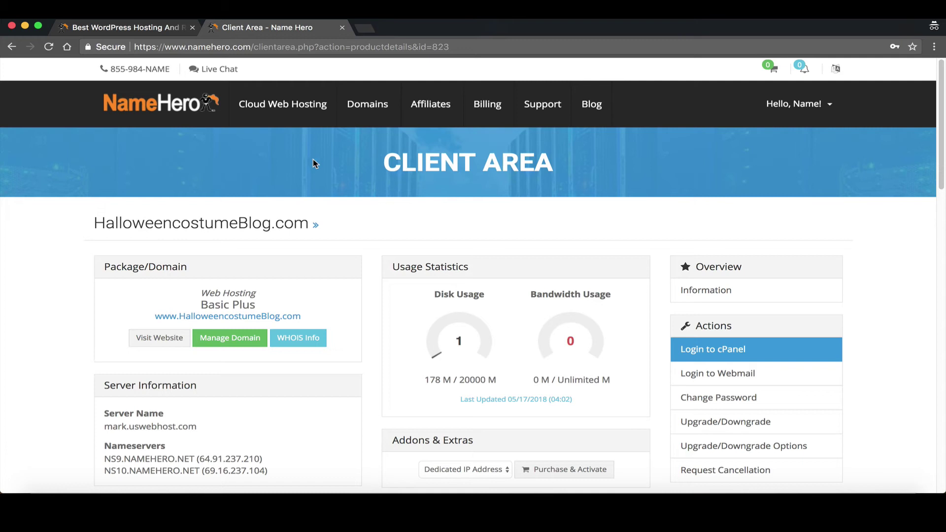
{"action": "mouse_move", "coordinate": [249, 101]}
{"action": "left_click", "coordinate": [260, 141]}
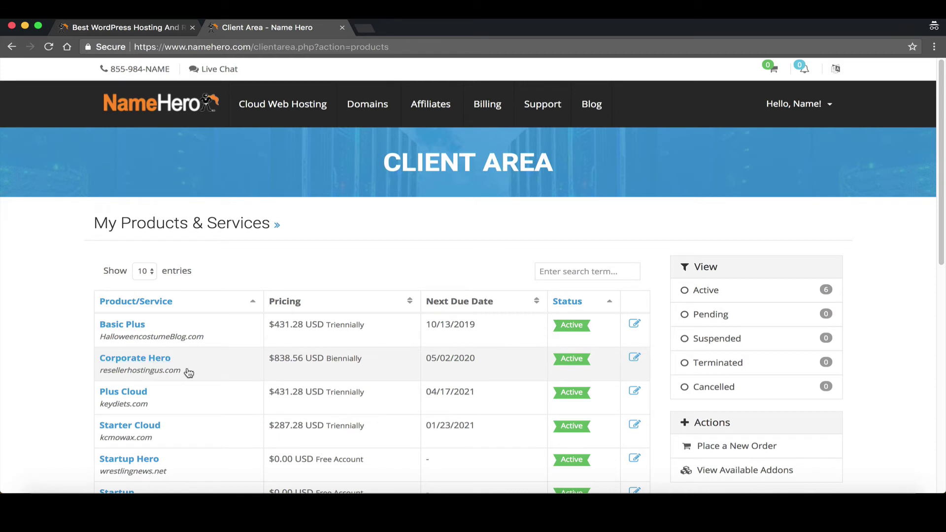
{"action": "left_click", "coordinate": [163, 360]}
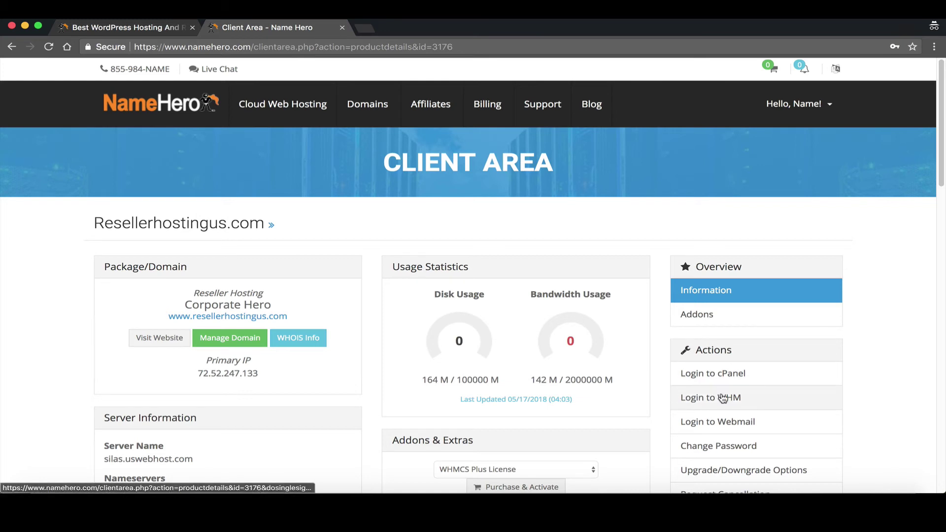
{"action": "left_click", "coordinate": [723, 398]}
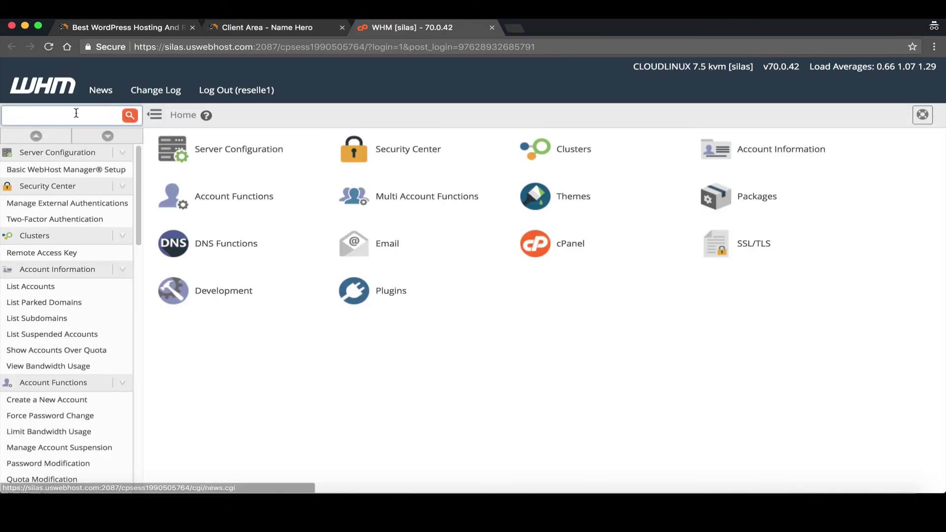
Step: Search 'two' in WHM, open Two-Factor Authentication and view the Manage Users list
{"action": "type", "text": "tw"}
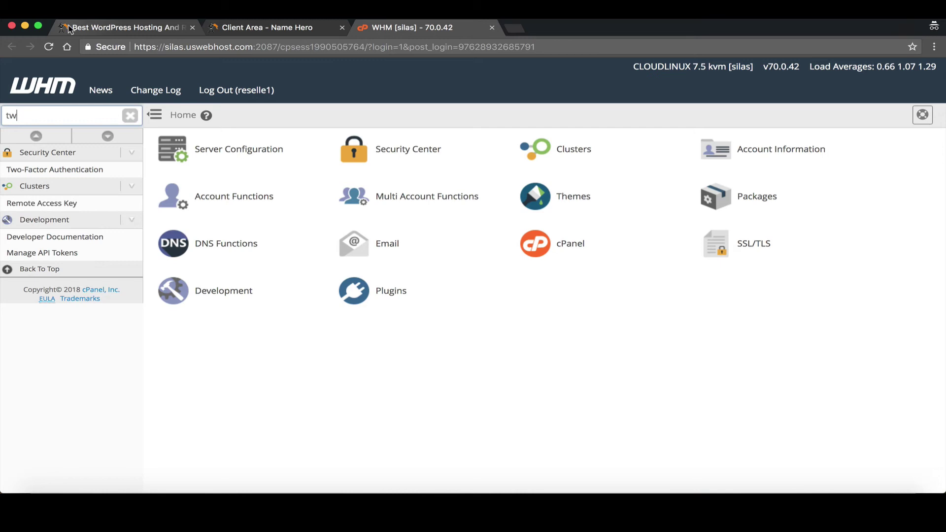
{"action": "type", "text": "o"}
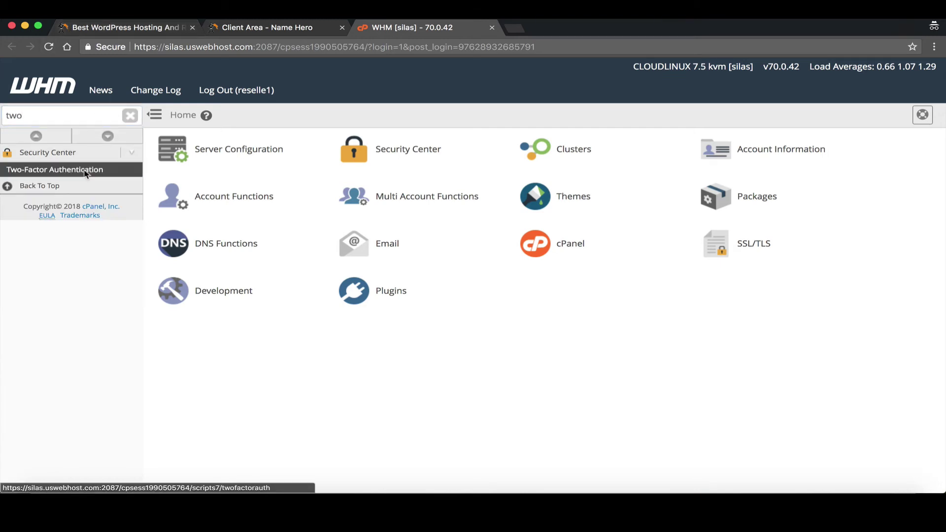
{"action": "left_click", "coordinate": [86, 173]}
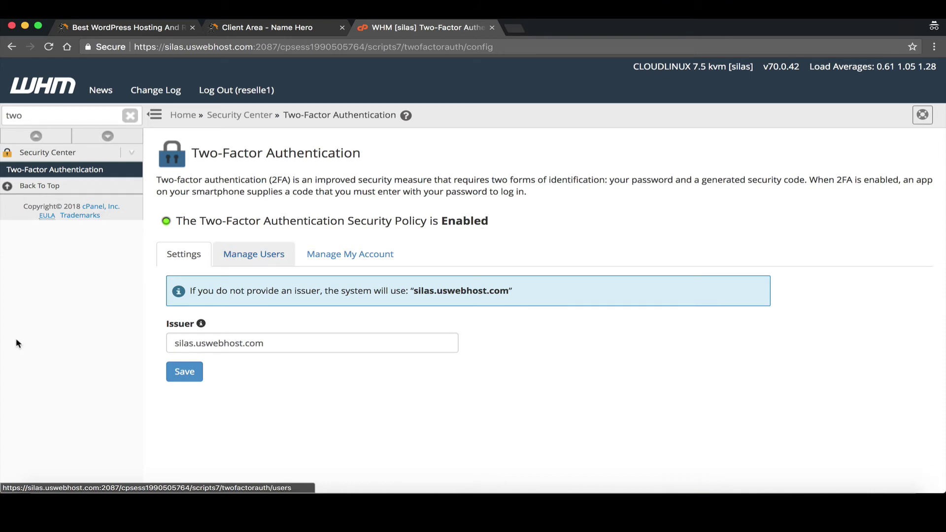
{"action": "left_click", "coordinate": [247, 253], "text": "super"}
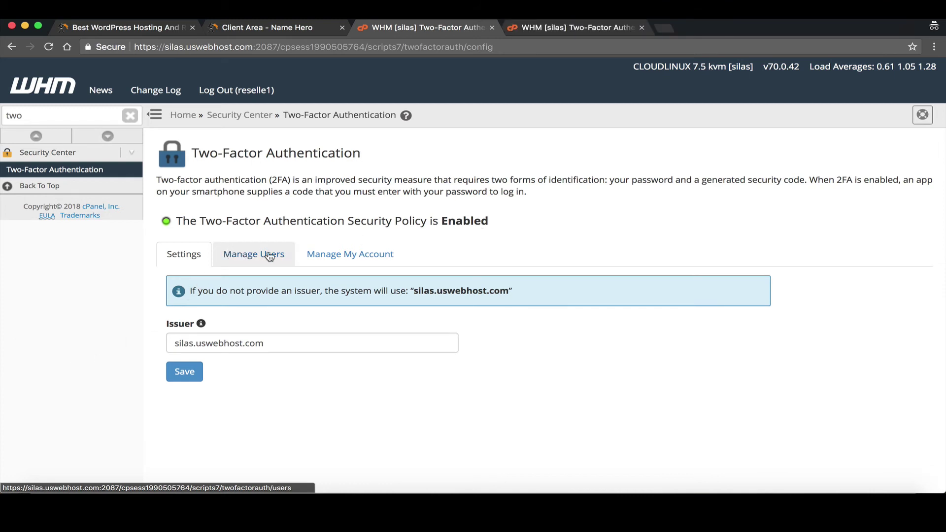
{"action": "left_click", "coordinate": [249, 254]}
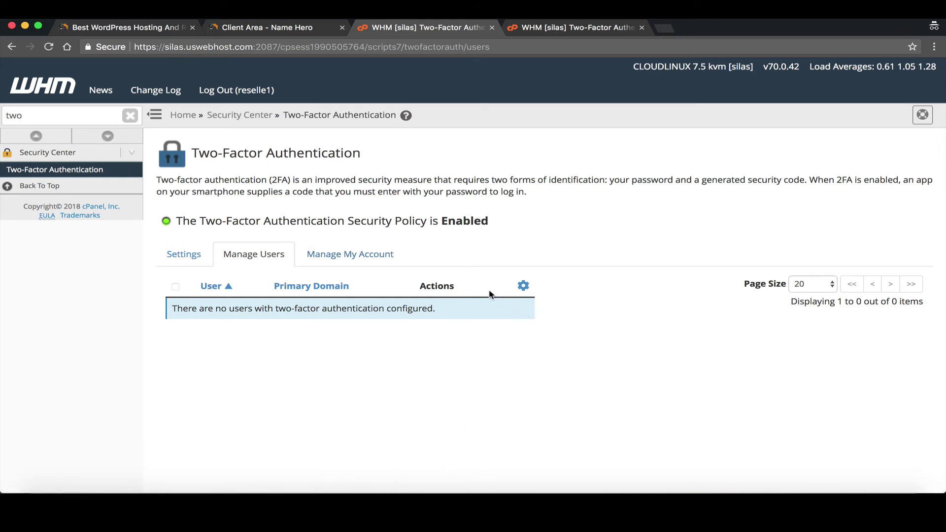
Step: Under Manage My Account, start two-factor setup for the reseller account and view its QR code and security-code field
{"action": "left_click", "coordinate": [362, 253]}
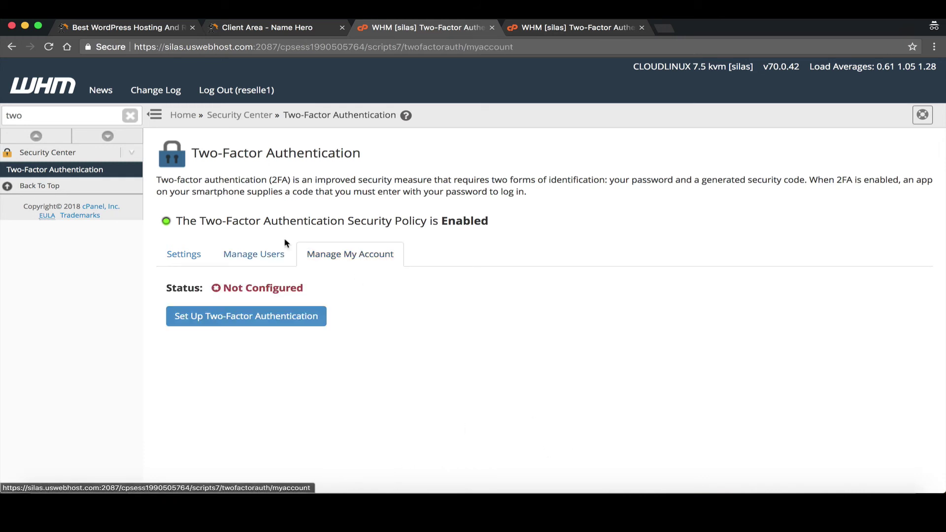
{"action": "left_click_drag", "start_coordinate": [165, 289], "coordinate": [290, 288]}
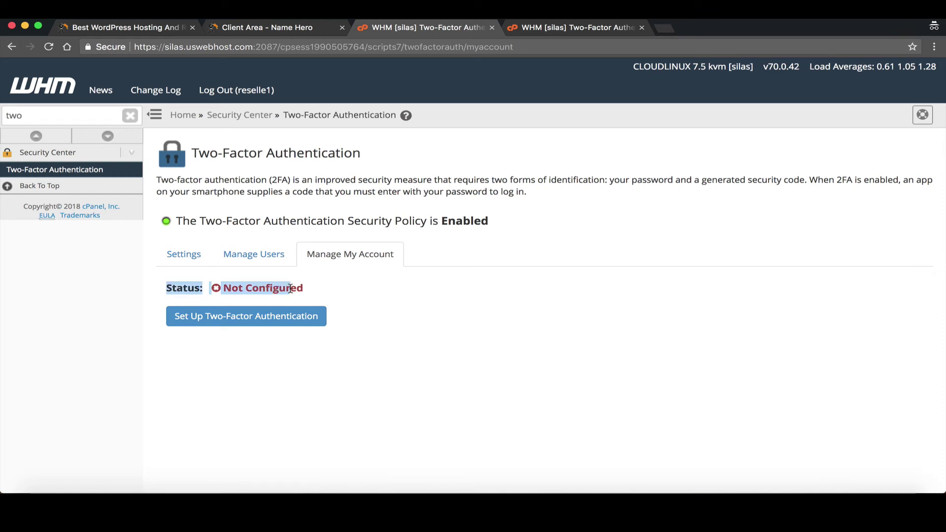
{"action": "left_click", "coordinate": [268, 320]}
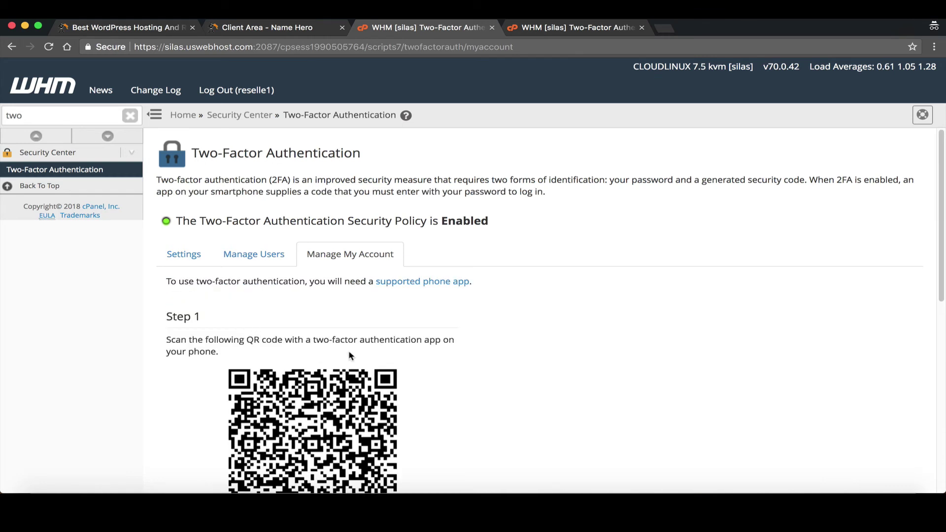
{"action": "scroll", "coordinate": [333, 305], "scroll_direction": "down", "scroll_amount": 3}
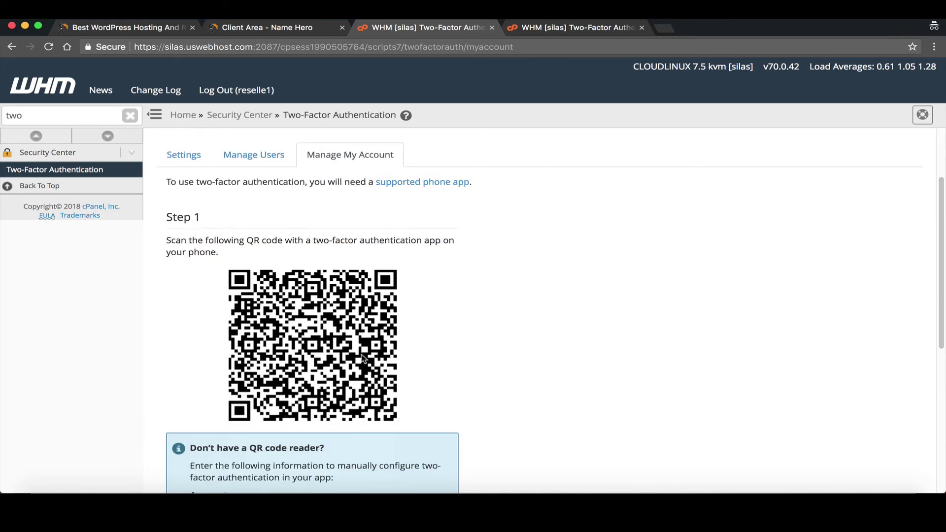
{"action": "scroll", "coordinate": [362, 358], "scroll_direction": "down", "scroll_amount": 6}
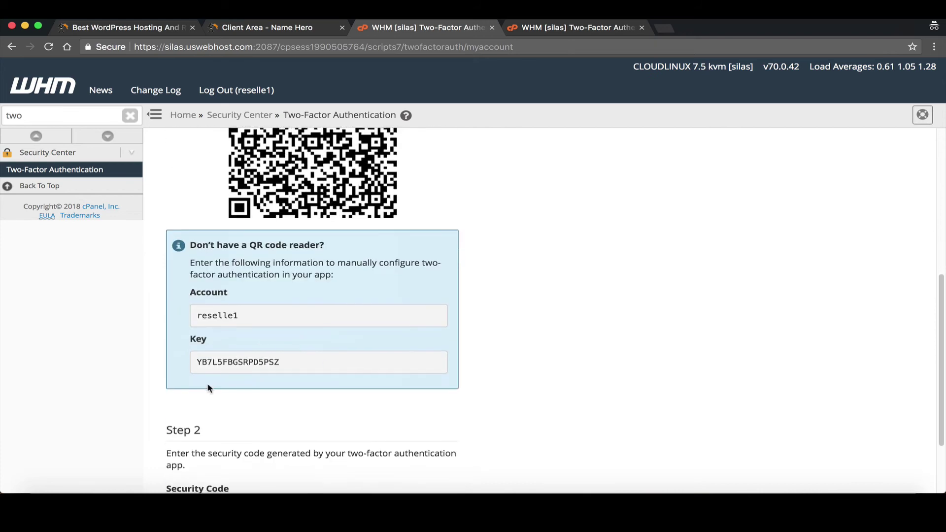
{"action": "scroll", "coordinate": [207, 388], "scroll_direction": "down", "scroll_amount": 2}
{"action": "left_click", "coordinate": [221, 410]}
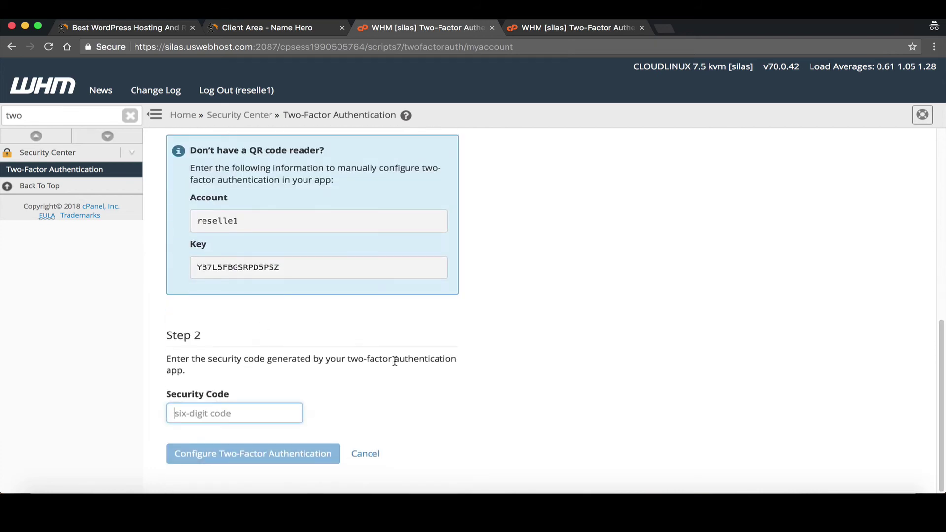
{"action": "scroll", "coordinate": [386, 331], "scroll_direction": "up", "scroll_amount": 10}
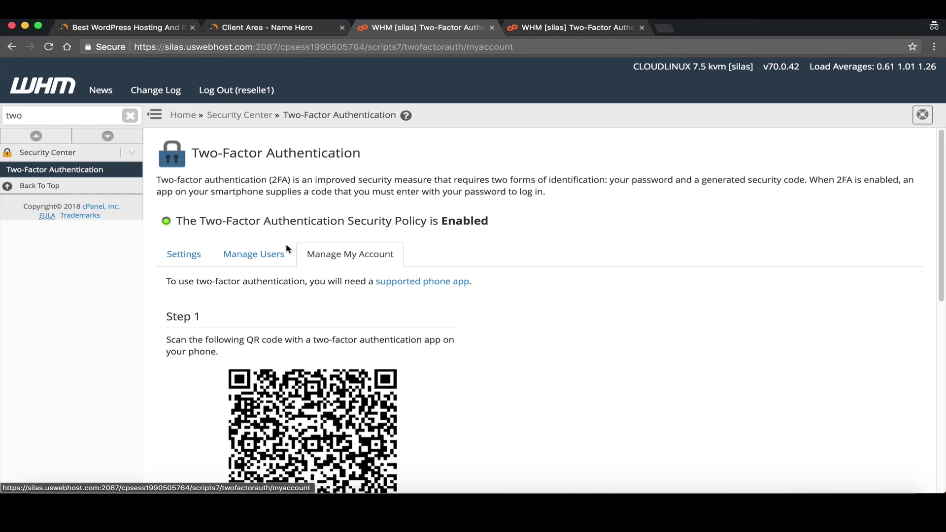
{"action": "left_click", "coordinate": [276, 252]}
Step: Check the WHM two-factor Settings view, confirming silas.uswebhost.com as the issuer
{"action": "left_click", "coordinate": [209, 259]}
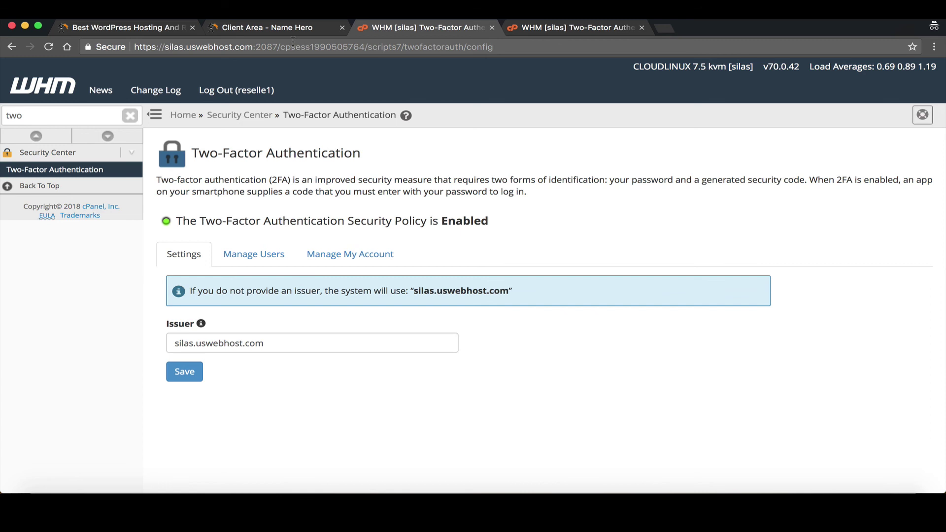
Step: Return to the NameHero Client Area and open Security Settings from the Hello account menu
{"action": "left_click", "coordinate": [285, 9]}
{"action": "left_click", "coordinate": [239, 27]}
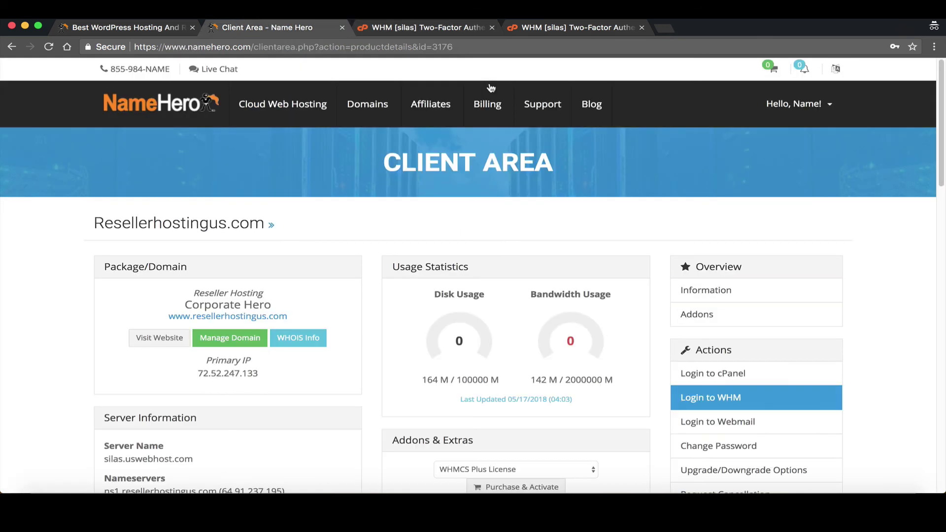
{"action": "left_click", "coordinate": [828, 104]}
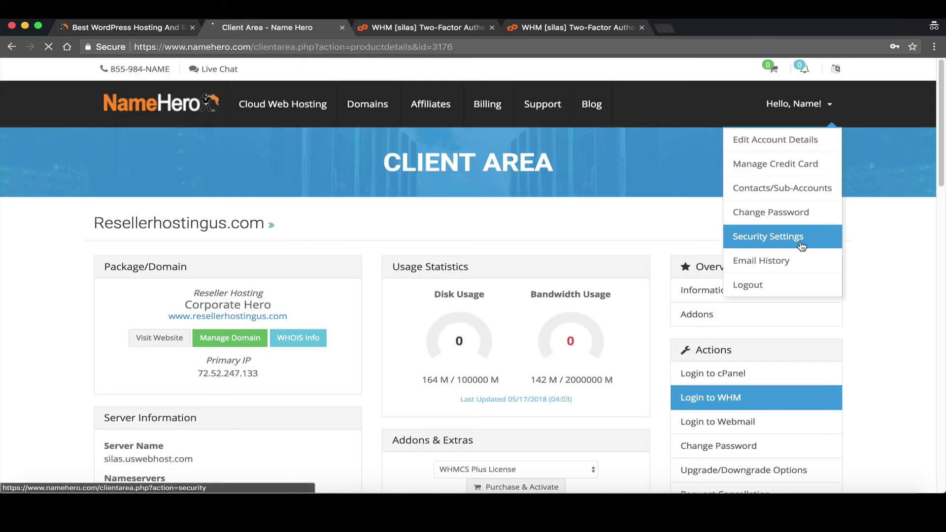
{"action": "left_click", "coordinate": [781, 236]}
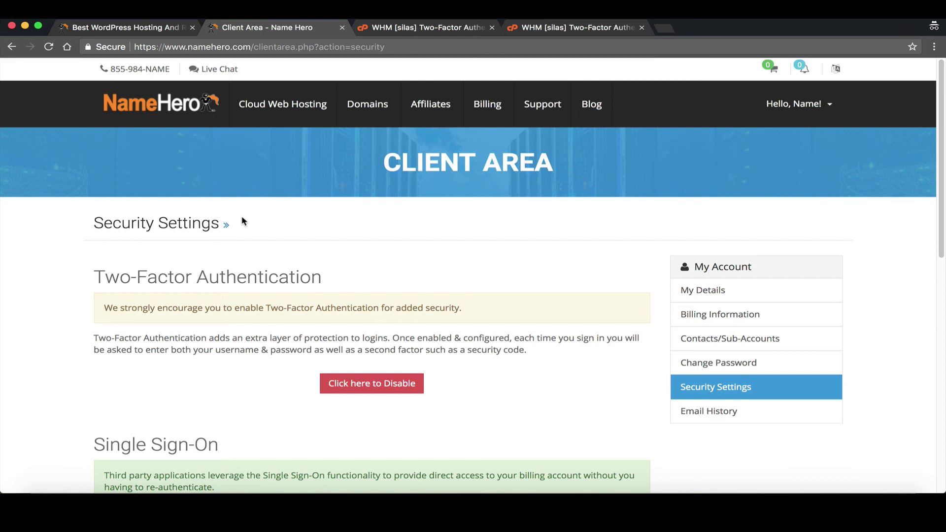